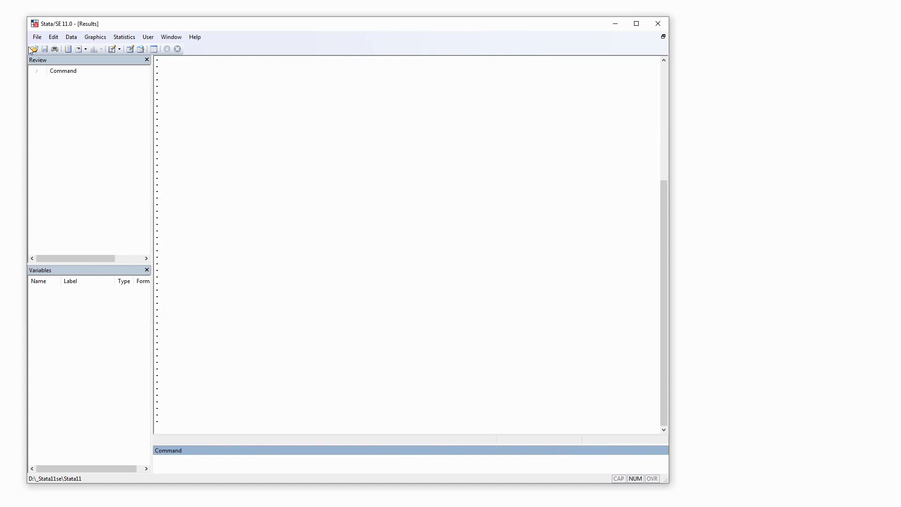
Open the dataset 1high_weight.dta from the test01 folder.
left_click(34, 48)
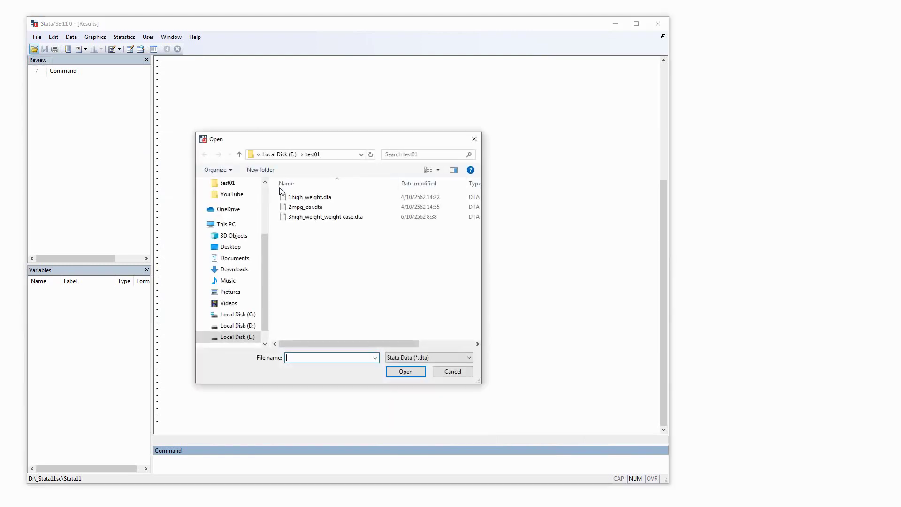
left_click(313, 198)
left_click(405, 373)
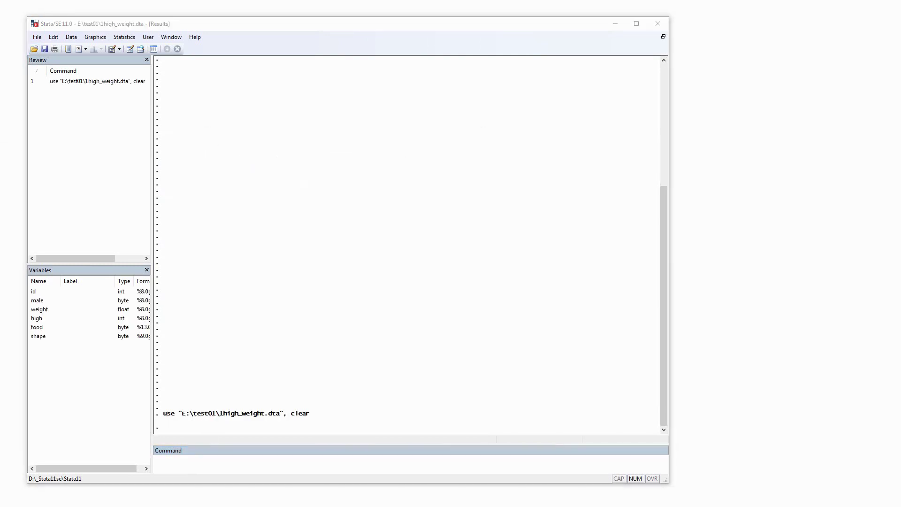
Produce a frequency table of the shape variable with tab shape.
left_click(172, 463)
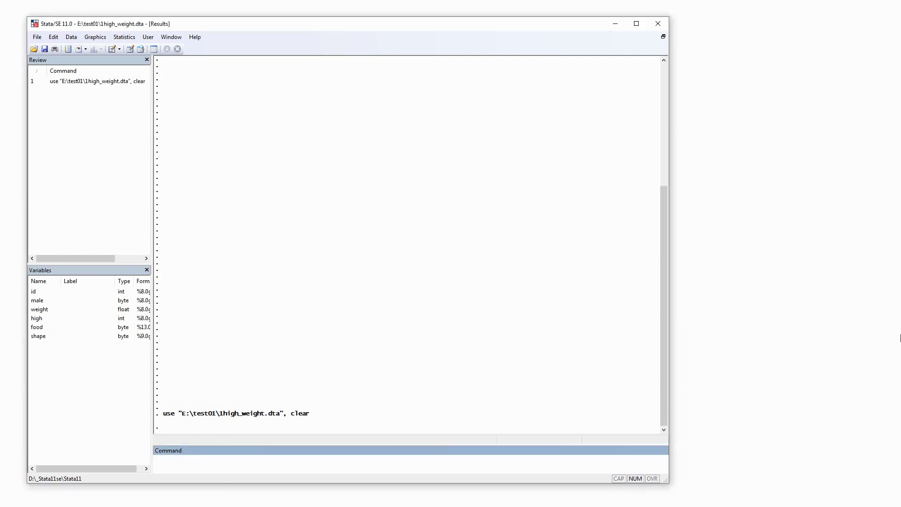
type("tab shape")
key("Return")
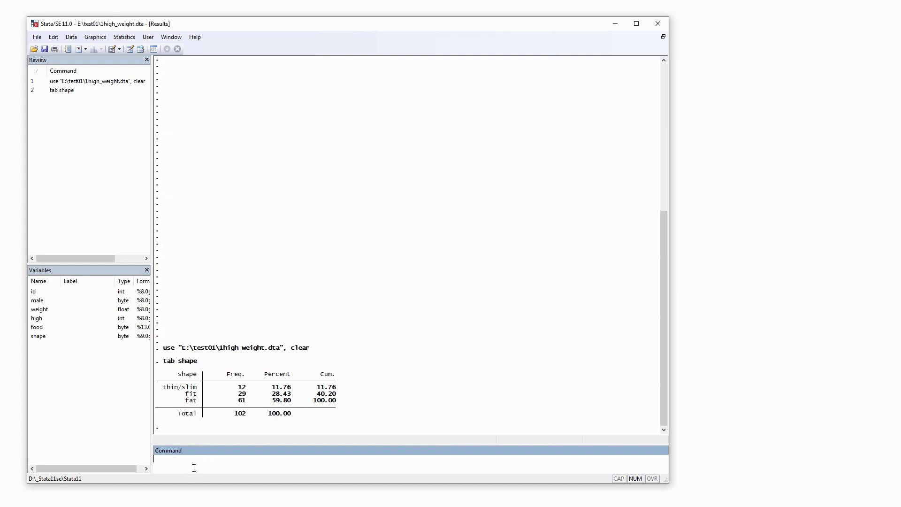
Generate a variable fat as a copy of shape, recoding 1 through 2 to 0 and 3 to 1.
type("generate fat = shape")
key("Return")
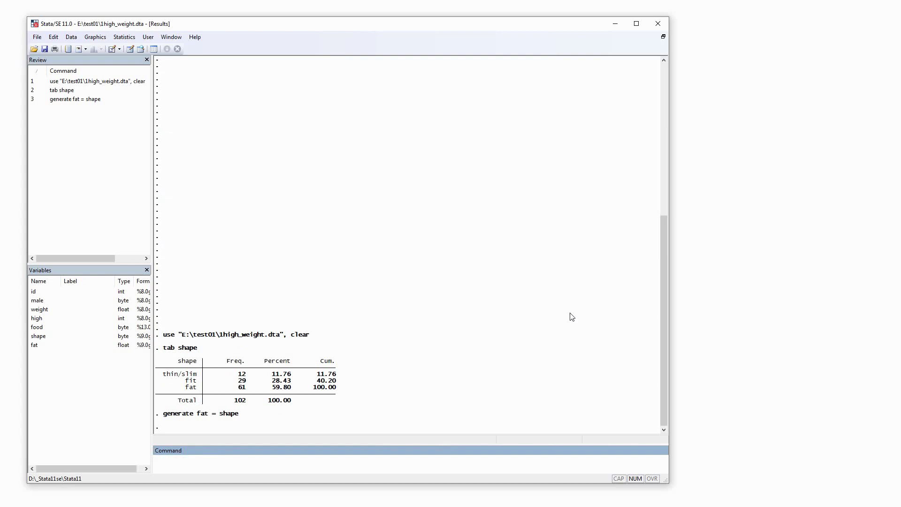
type("recode fat (1/2=0) (3=1")
key("Return")
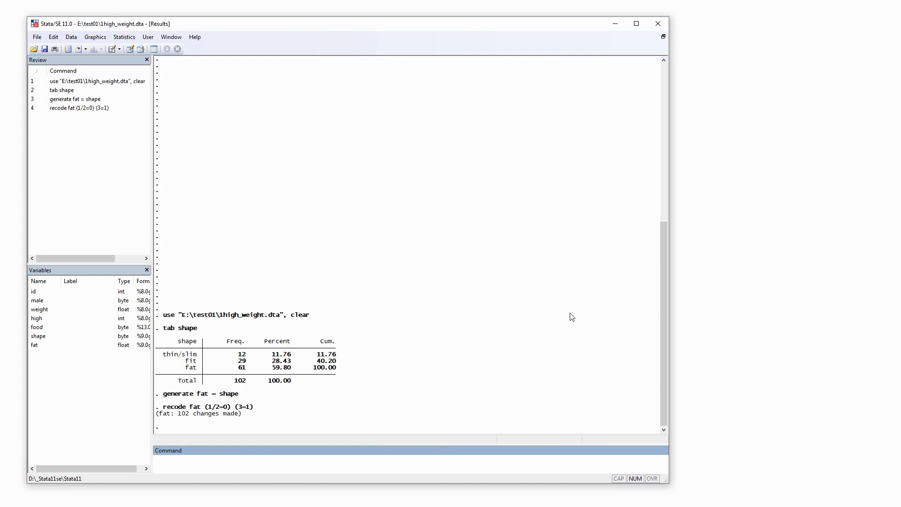
Open the dataset in browse mode and move the Data Editor window further off the results.
type("bro")
key("Return")
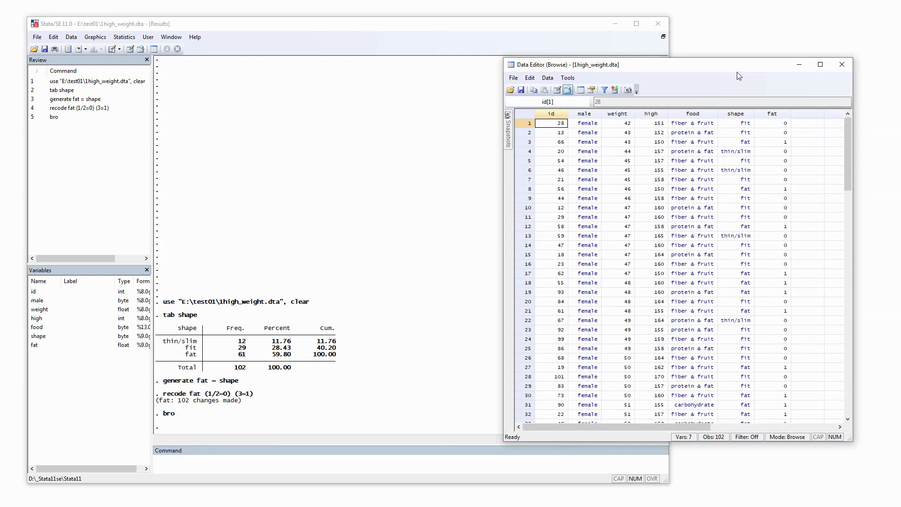
left_click_drag(738, 70, 776, 62)
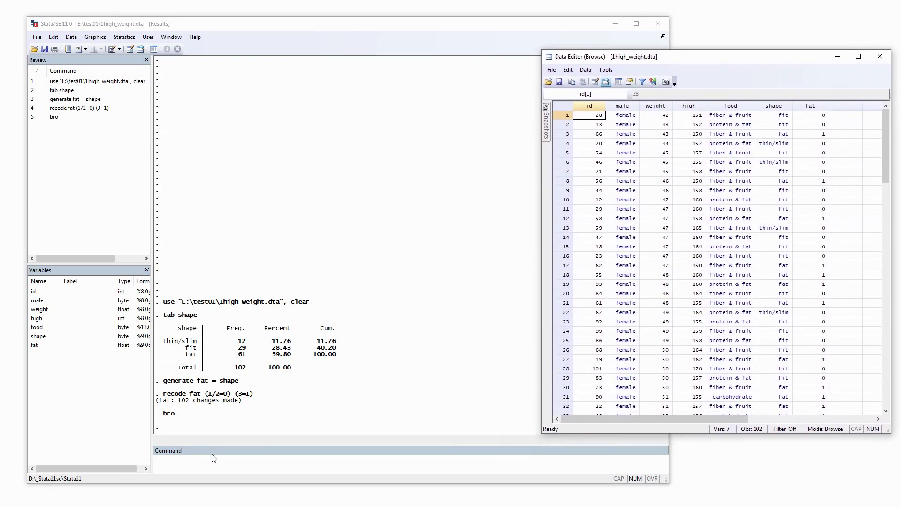
Run a logit regression of fat on male, weight, high and i.food.
left_click(196, 461)
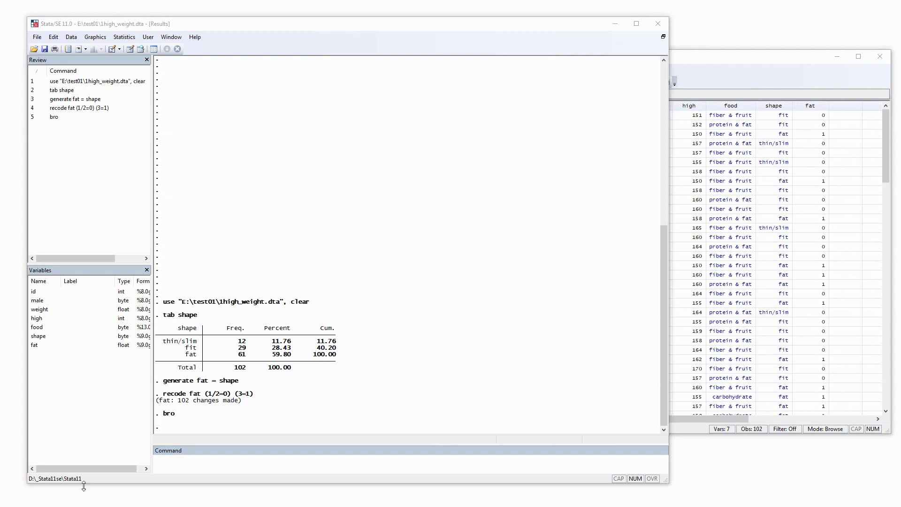
left_click(184, 464)
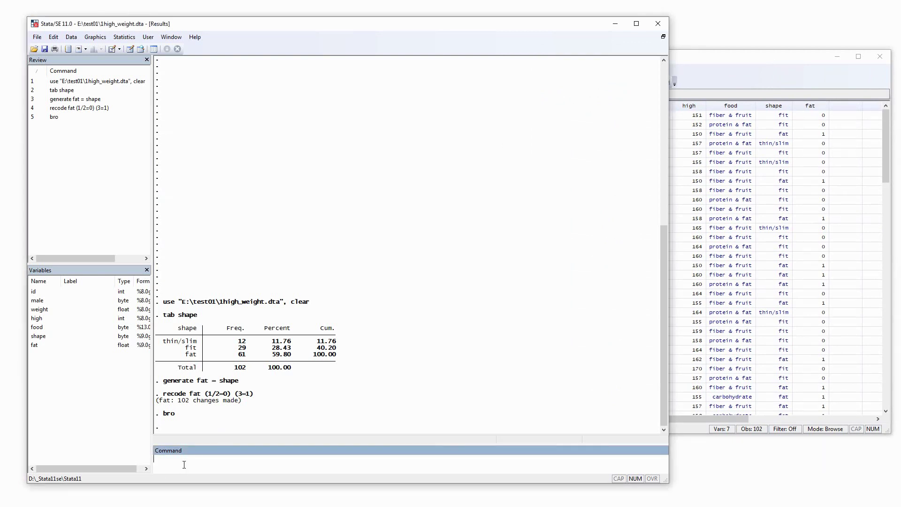
type("logit fat")
left_click(36, 301)
left_click(43, 310)
left_click(42, 320)
left_click(40, 329)
type("i.food")
key("Return")
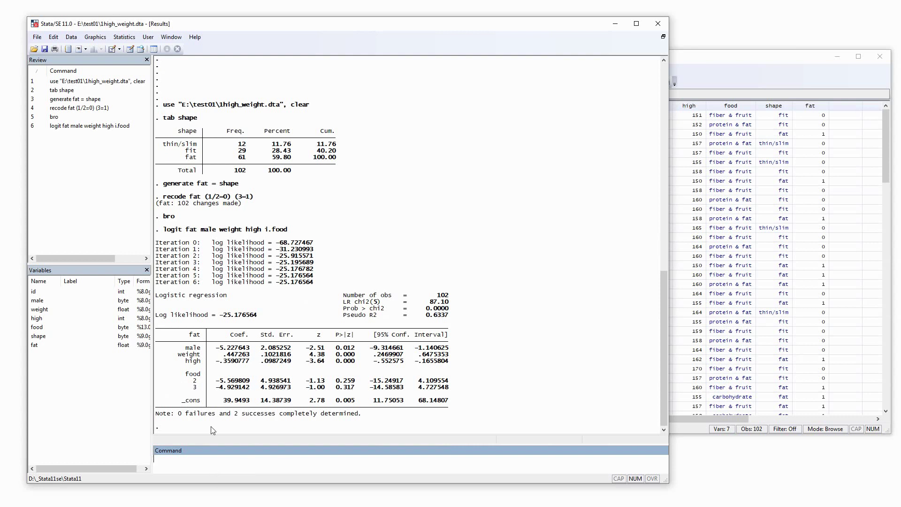
Rerun the logit model of fat with the last food category as base, using ib(last).food.
left_click(85, 126)
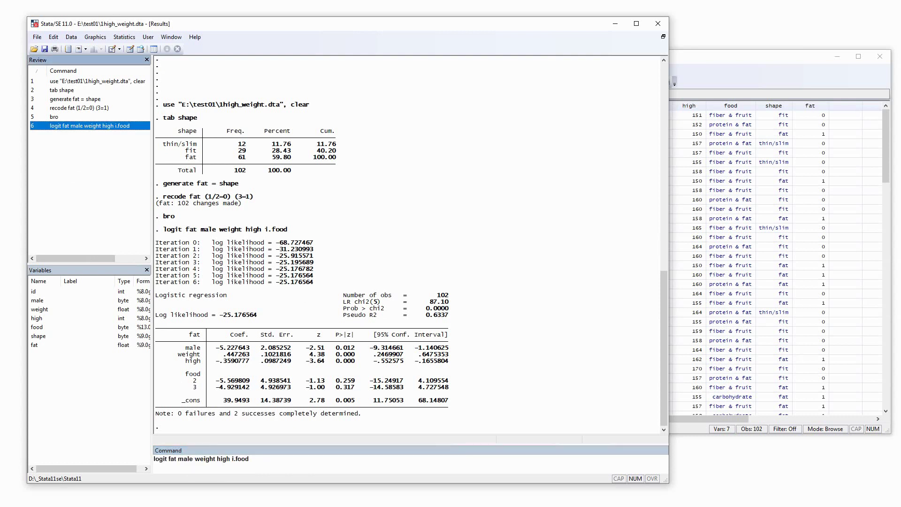
left_click(235, 459)
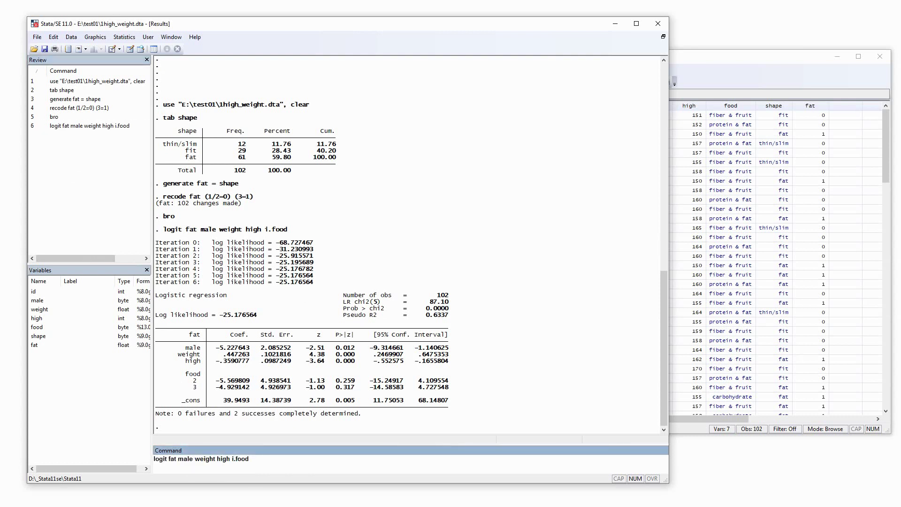
type("b(last)")
key("Return")
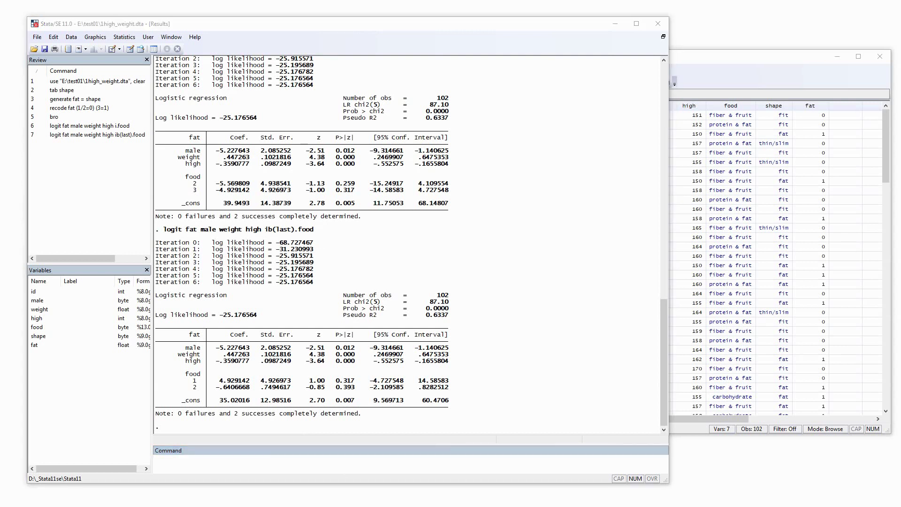
Produce a frequency table of the food variable with tab food.
left_click(211, 468)
type("f")
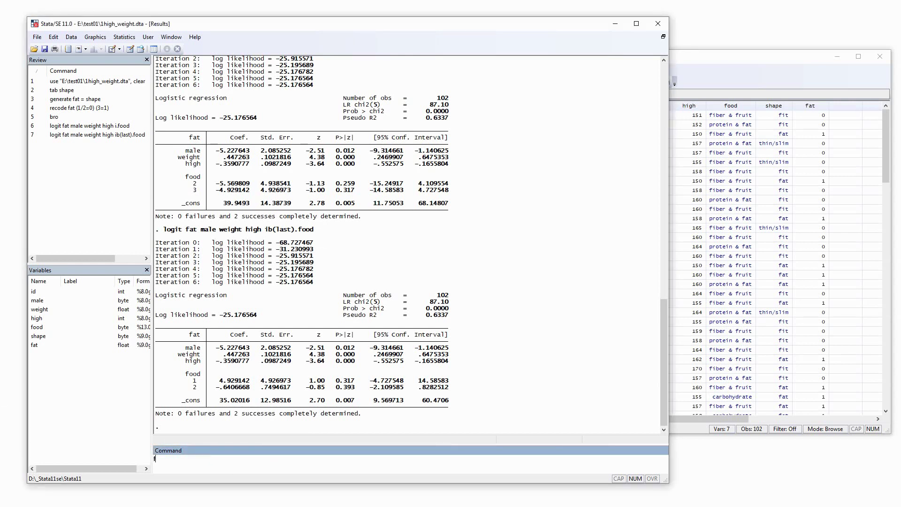
type("ood")
type("tab")
key("Return")
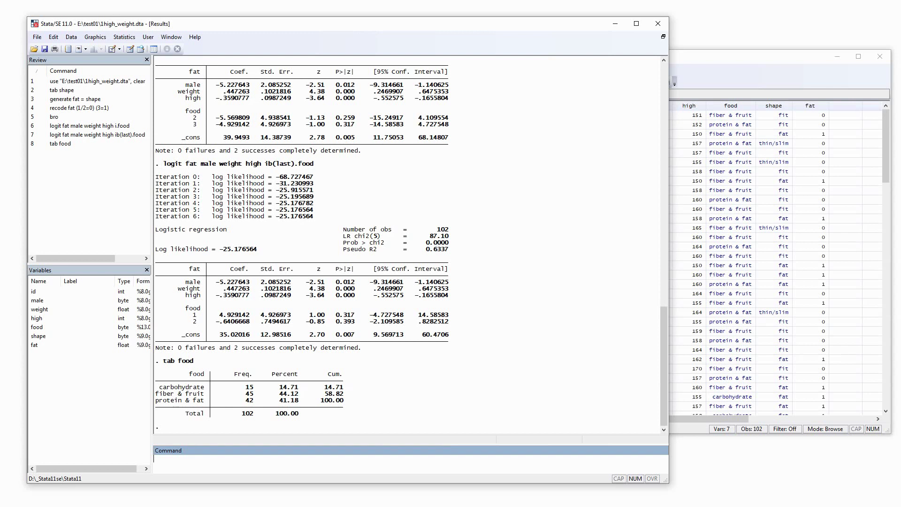
Generate a weight variable wcase from food, recoding 1 to 3.33, 2 to 1.11 and 3 to 1.19.
type("generate wcase = food")
key("Return")
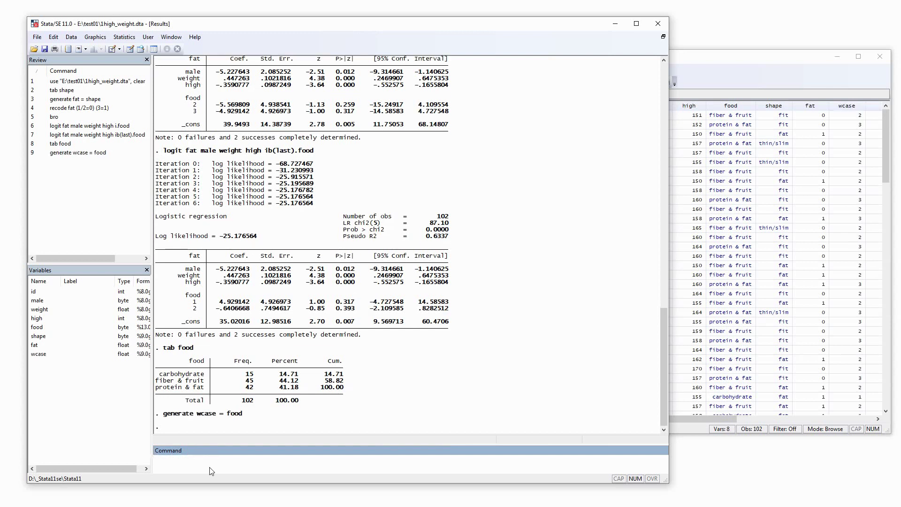
type("recod")
type("wcase (1=3.33")
type(") (2=1.11")
type(") (3")
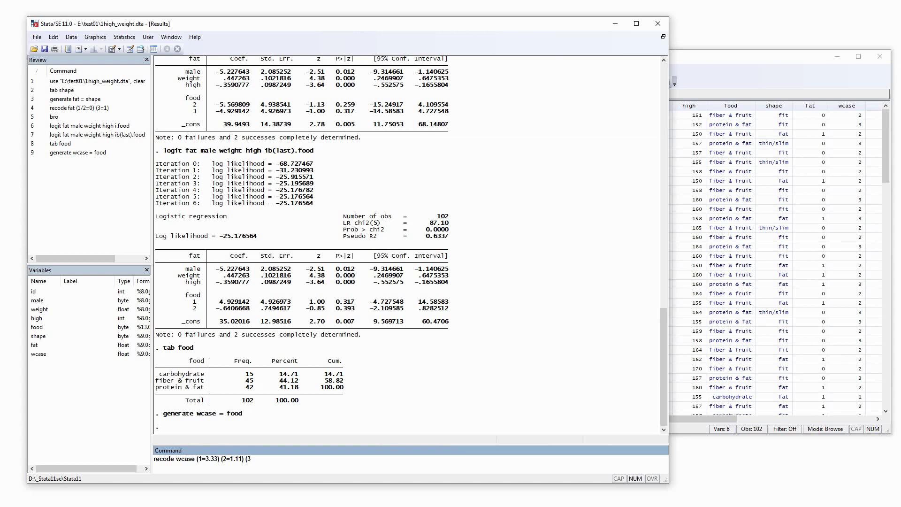
type("=1.19)")
key("Return")
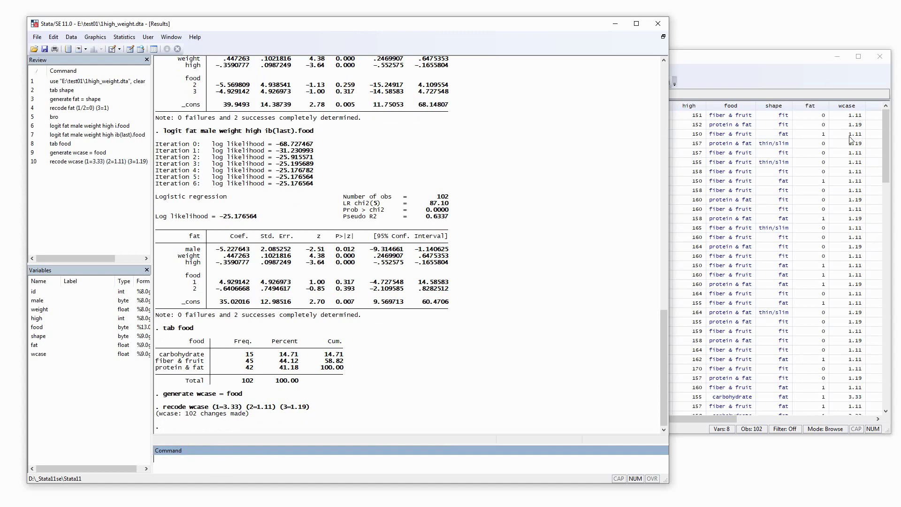
Bring the Data Editor to the front and adjust its width to inspect the wcase column.
left_click(814, 63)
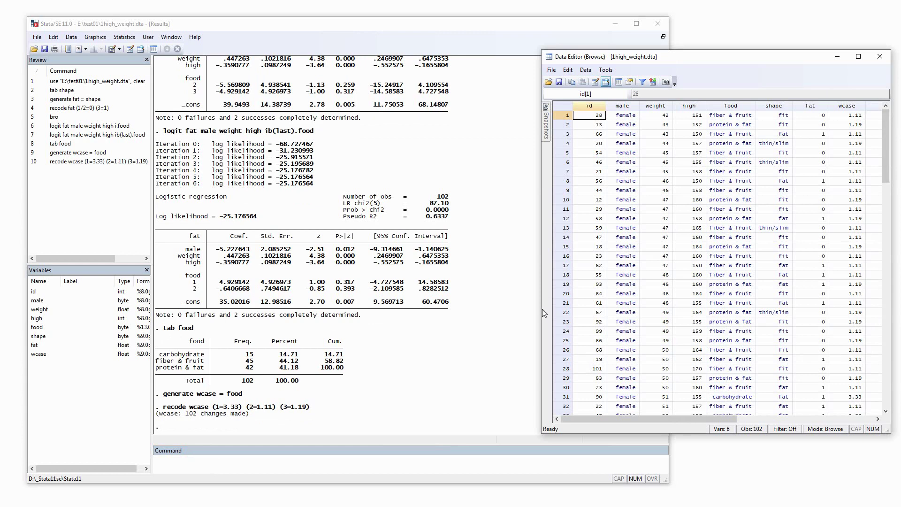
left_click_drag(543, 308, 507, 318)
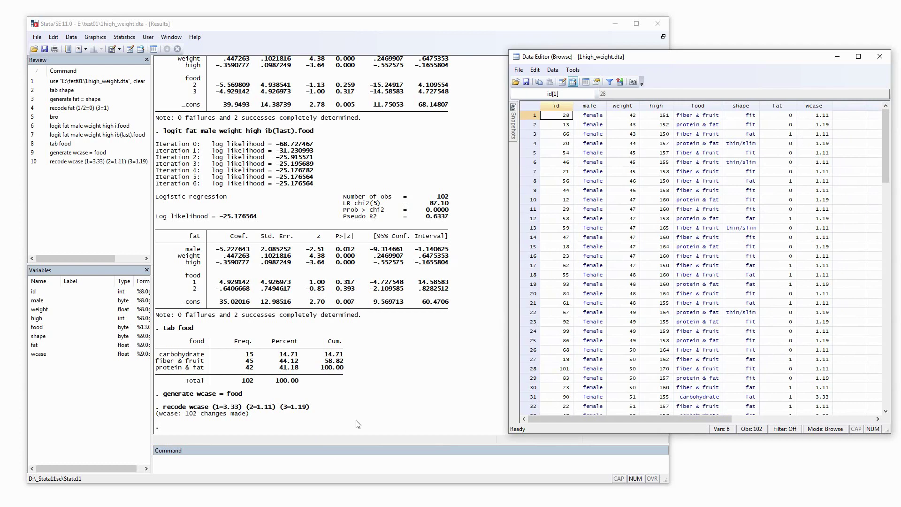
left_click_drag(509, 207, 537, 207)
Run the logit model of fat on male, weight, high and ib(last).food with importance weights [iw=wcase].
left_click(223, 461)
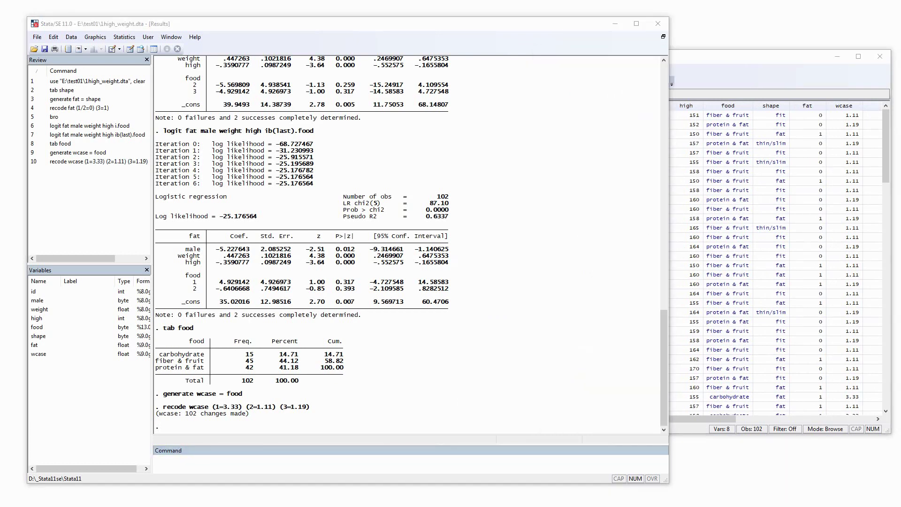
left_click(68, 134)
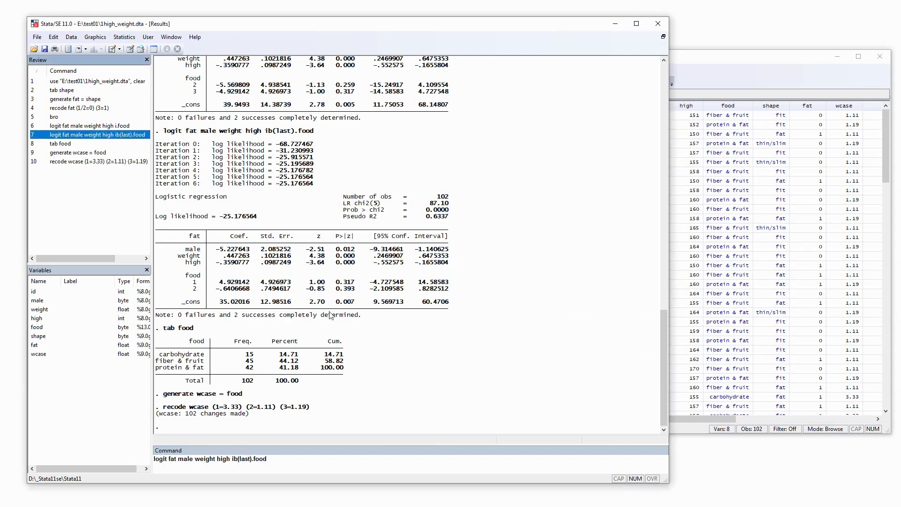
left_click(259, 471)
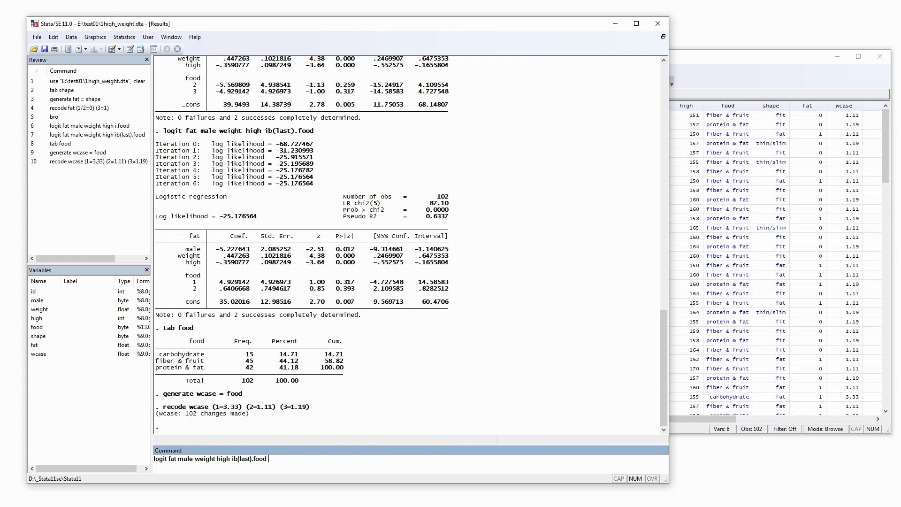
type("(")
type("iw=wcase")
key("Return")
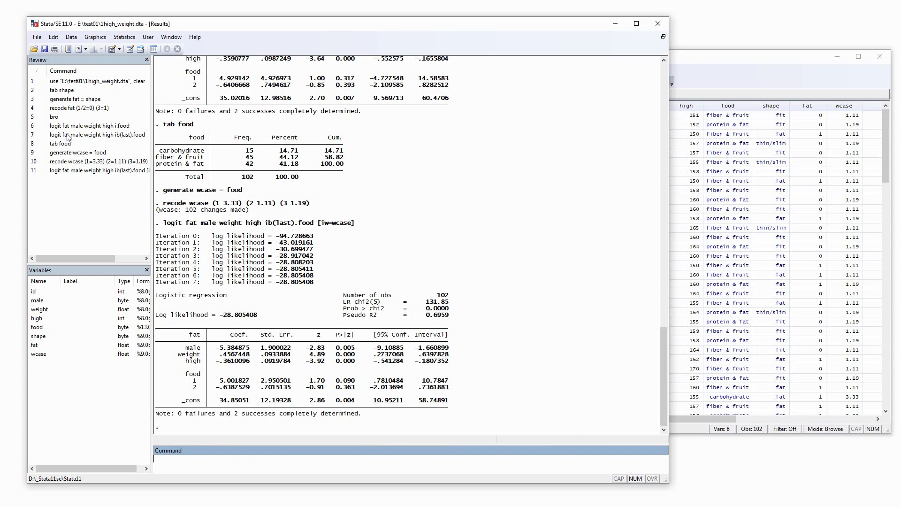
Run the logit model of fat on male, weight, high and i.food with importance weights [iw=wcase].
left_click(80, 126)
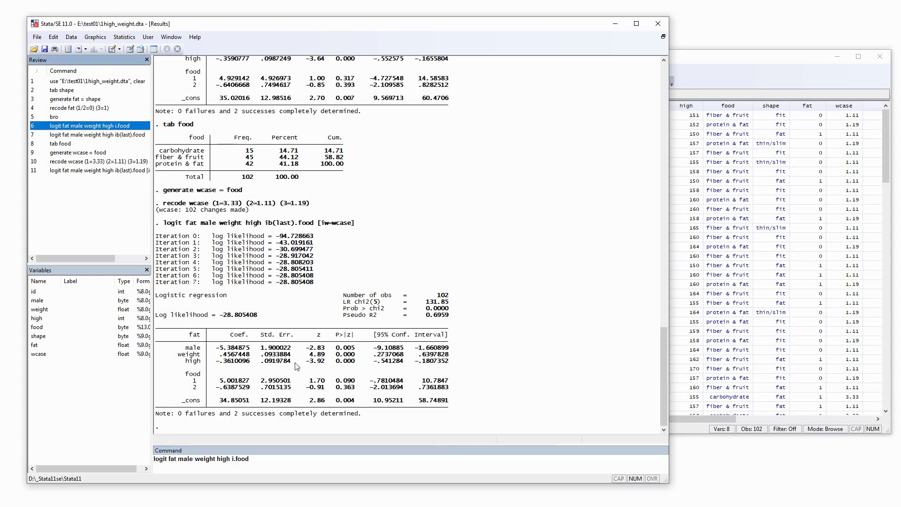
left_click(278, 456)
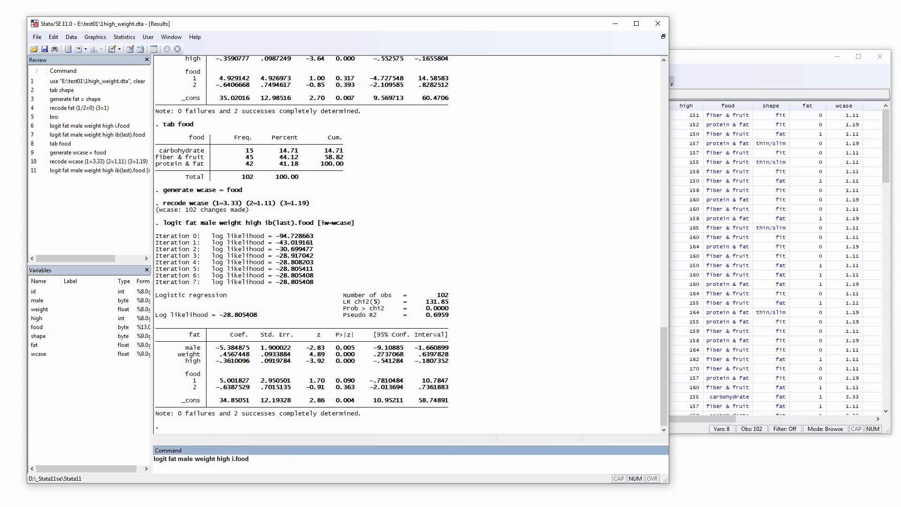
type("[iw=wcase]")
key("Return")
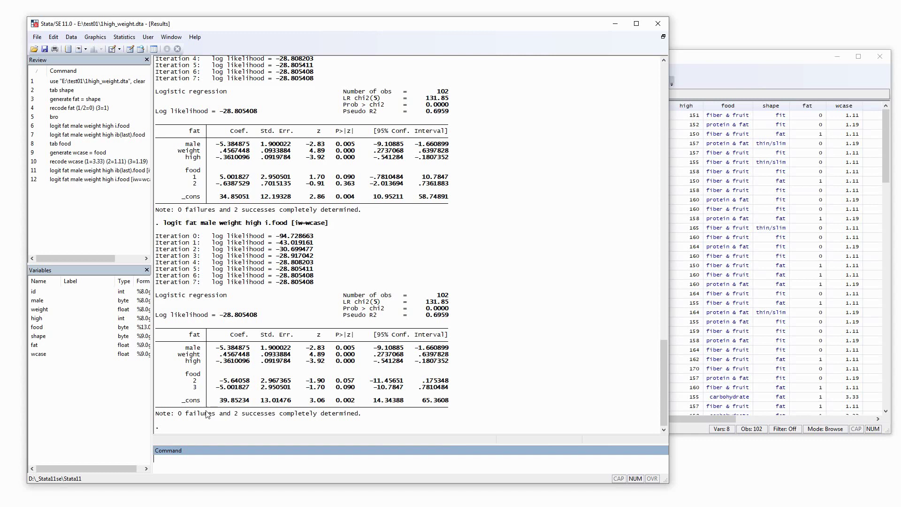
Rerun the weighted i.food logit model with the or option to report odds ratios.
left_click(89, 181)
left_click(304, 462)
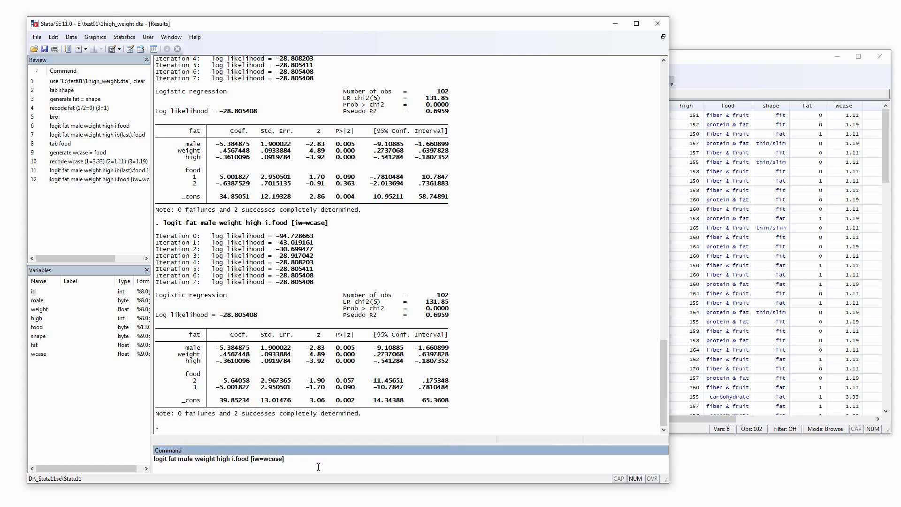
type(", or")
key("Return")
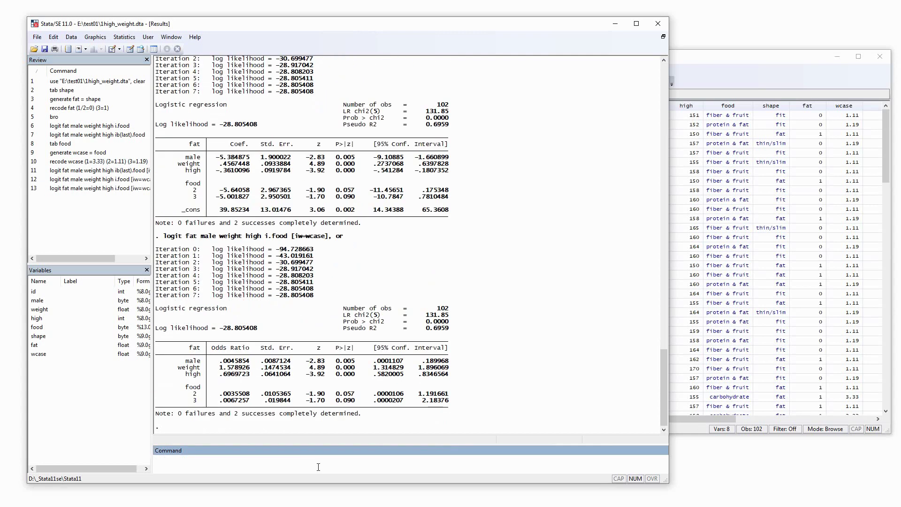